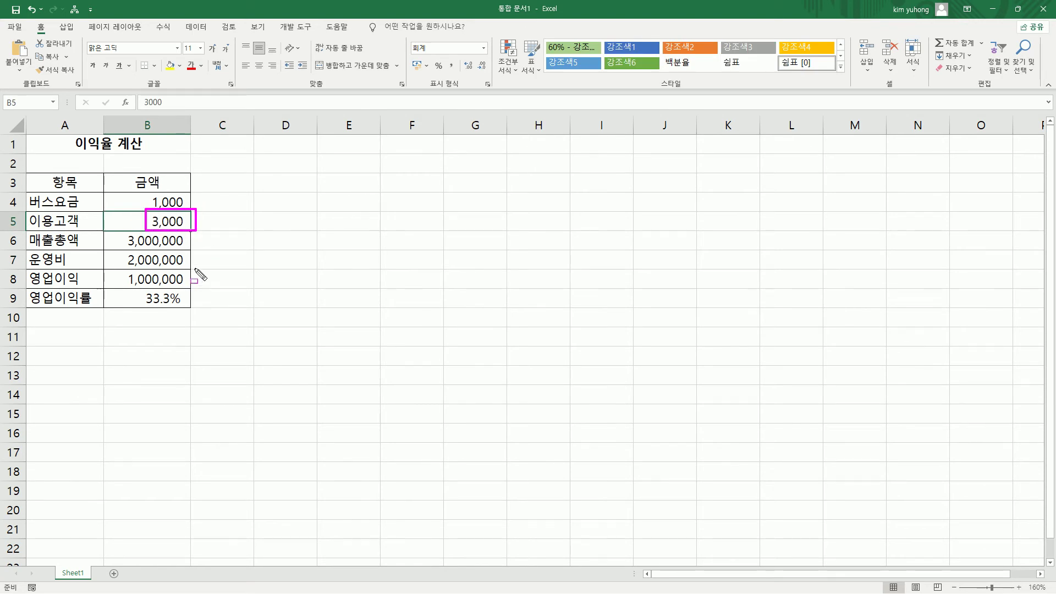
# Step: Open the Scenario Manager with the customer count cell B5 selected and move its dialog beside the table
pyautogui.moveTo(118, 269); pyautogui.dragTo(181, 287)
pyautogui.moveTo(140, 214); pyautogui.dragTo(189, 232)
pyautogui.press('Escape')
pyautogui.click(167, 221)
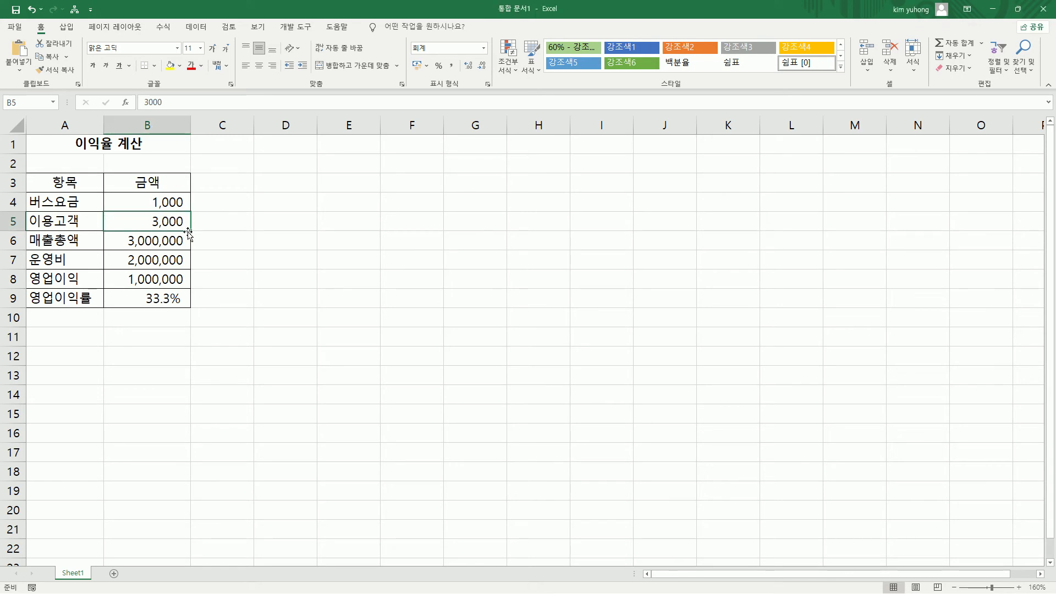
pyautogui.click(197, 26)
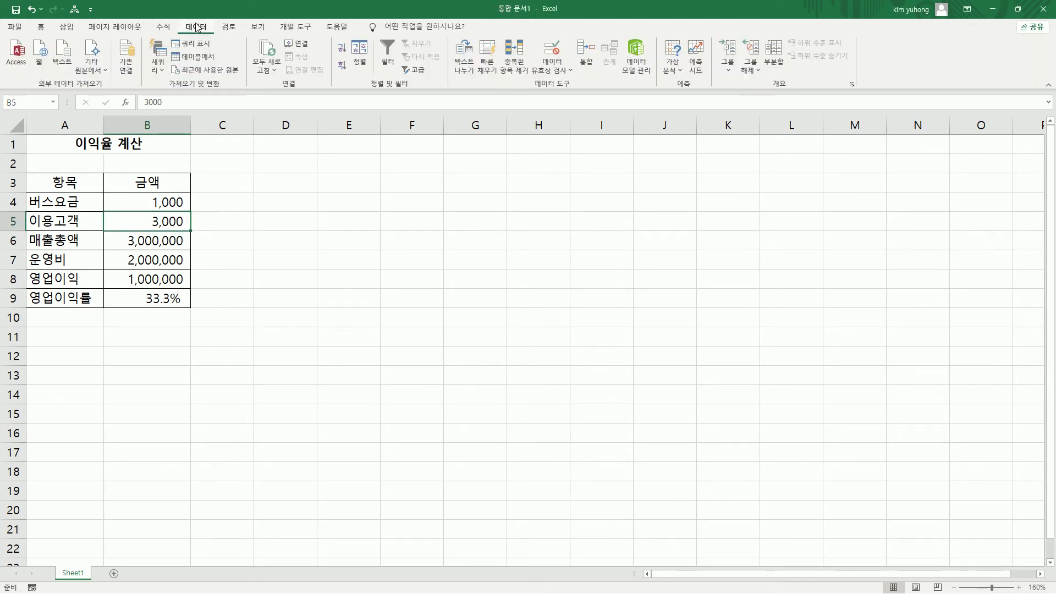
pyautogui.moveTo(184, 20); pyautogui.dragTo(219, 34)
pyautogui.moveTo(670, 80); pyautogui.dragTo(701, 93)
pyautogui.moveTo(658, 35); pyautogui.dragTo(687, 79)
pyautogui.press('Escape')
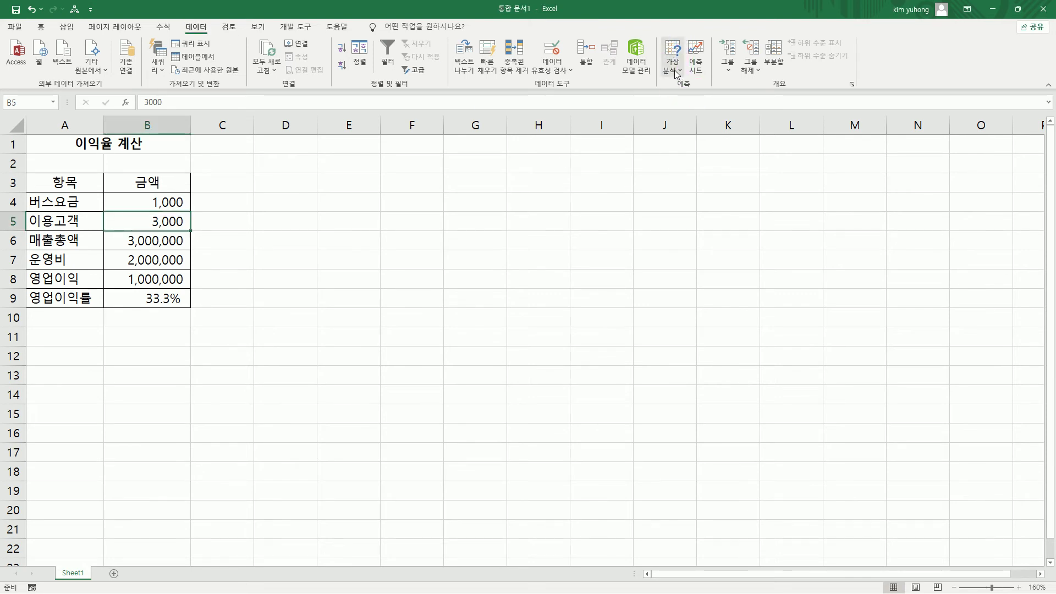
pyautogui.click(676, 75)
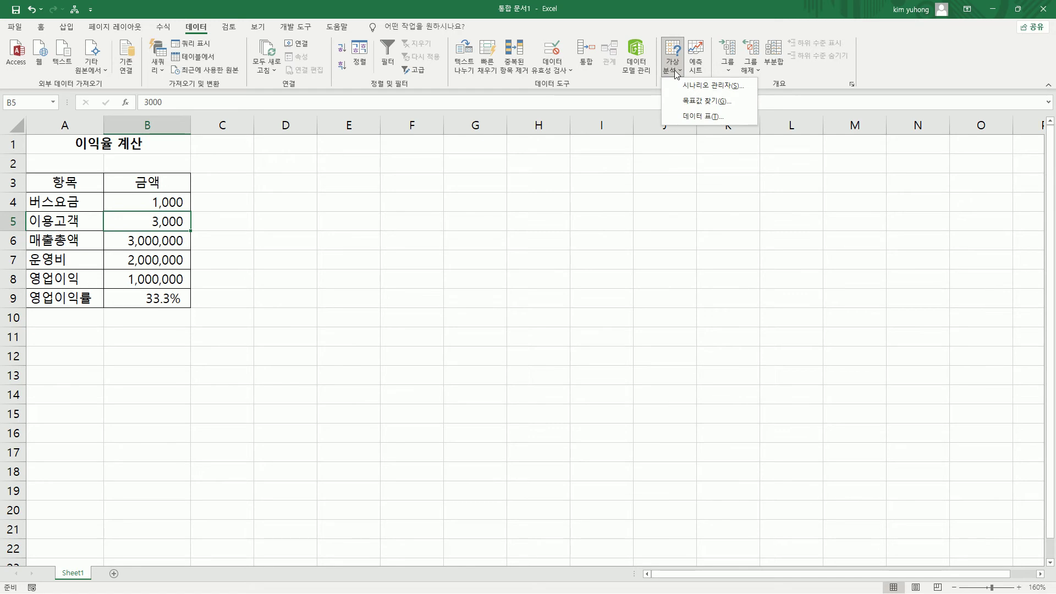
pyautogui.click(696, 87)
pyautogui.moveTo(700, 147); pyautogui.dragTo(296, 161)
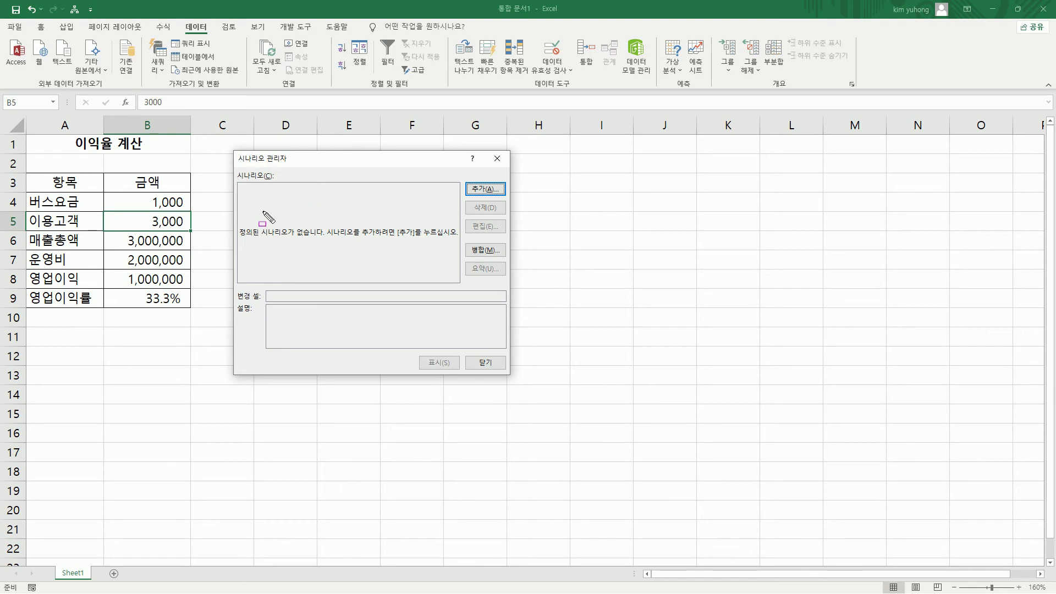
# Step: Add a scenario named 이용고객감소 with B5 as its changing cell
pyautogui.moveTo(236, 240); pyautogui.dragTo(321, 240)
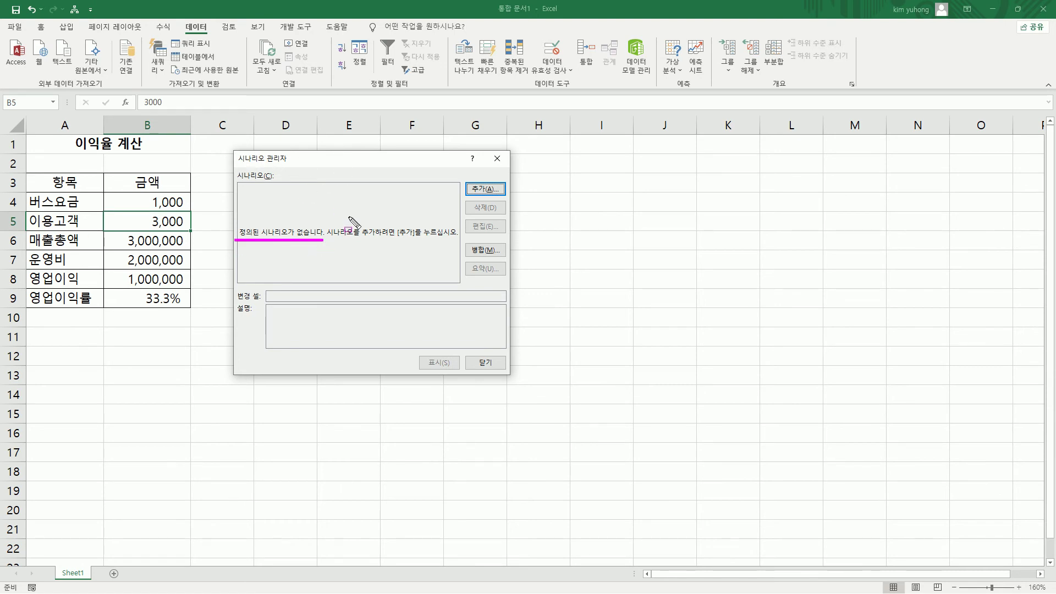
pyautogui.moveTo(463, 173)
pyautogui.mouseDown()
pyautogui.moveTo(472, 196)
pyautogui.moveTo(505, 197)
pyautogui.mouseUp()
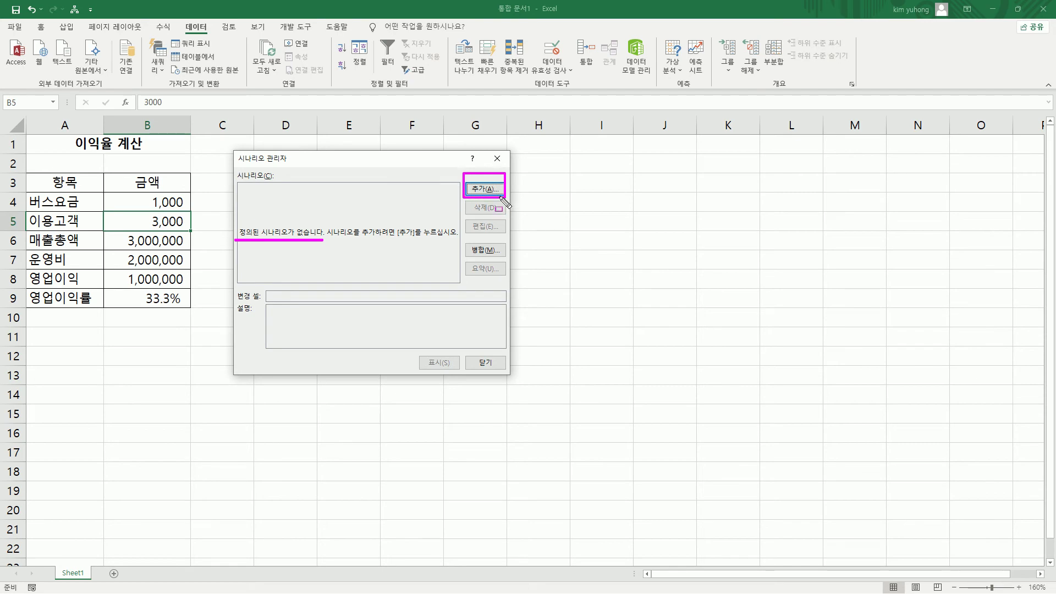
pyautogui.press('Escape')
pyautogui.click(485, 188)
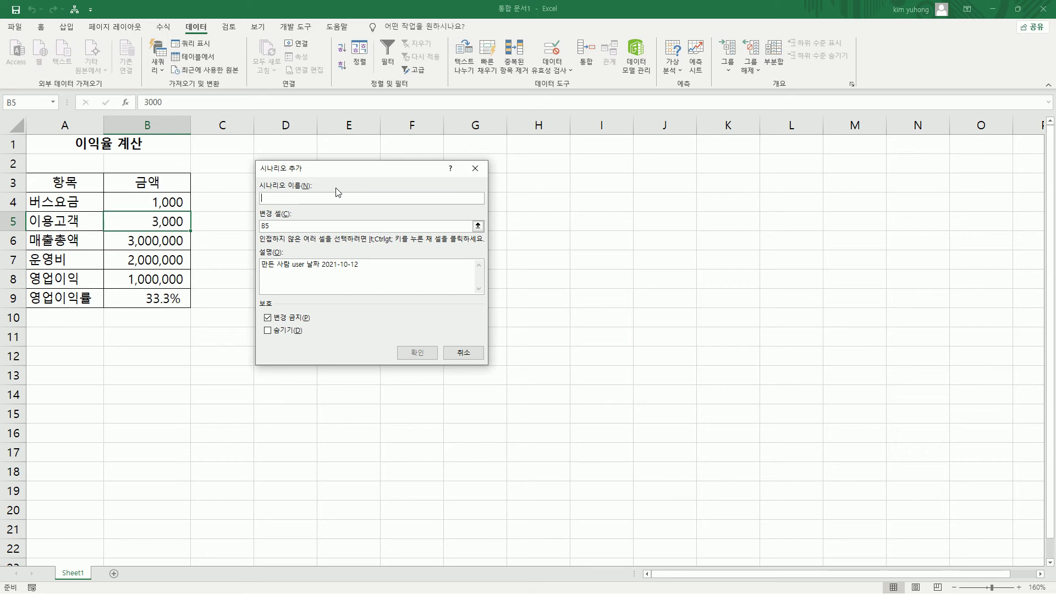
pyautogui.write('이용고객감소')
pyautogui.click(273, 226)
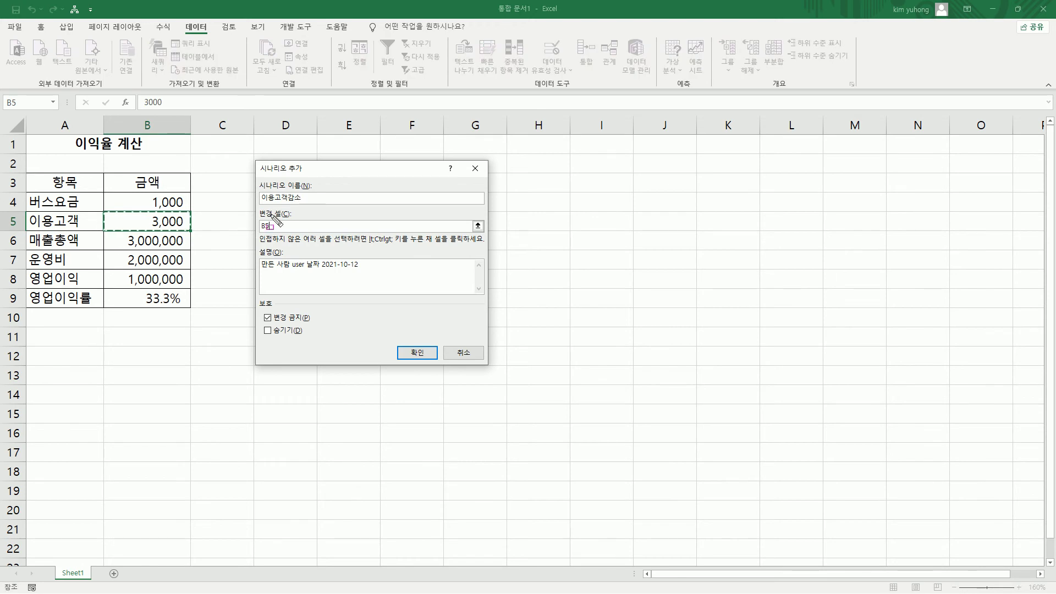
pyautogui.moveTo(261, 203); pyautogui.dragTo(313, 204)
pyautogui.moveTo(148, 212); pyautogui.dragTo(190, 228)
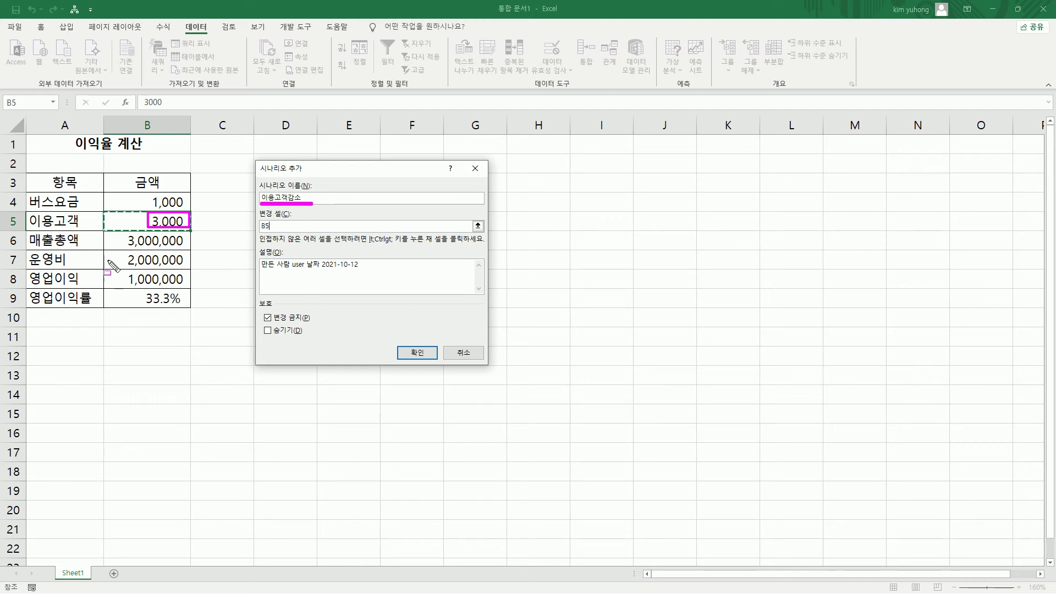
pyautogui.moveTo(257, 221); pyautogui.dragTo(274, 232)
pyautogui.moveTo(398, 338); pyautogui.dragTo(437, 362)
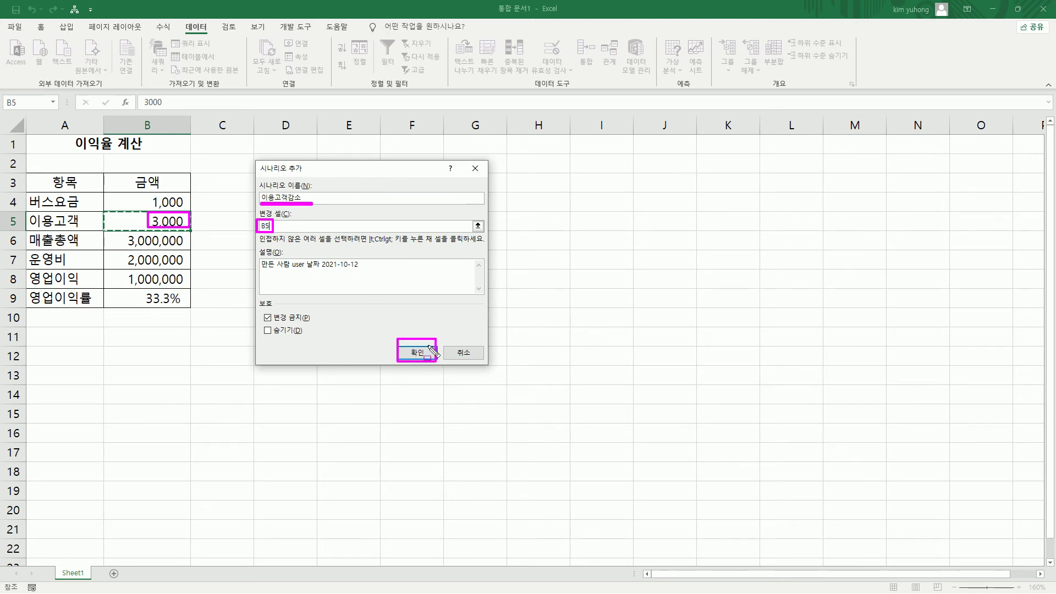
pyautogui.press('Escape')
pyautogui.moveTo(265, 187)
pyautogui.mouseDown()
pyautogui.moveTo(259, 201)
pyautogui.moveTo(257, 181)
pyautogui.moveTo(259, 204)
pyautogui.moveTo(303, 230)
pyautogui.mouseUp()
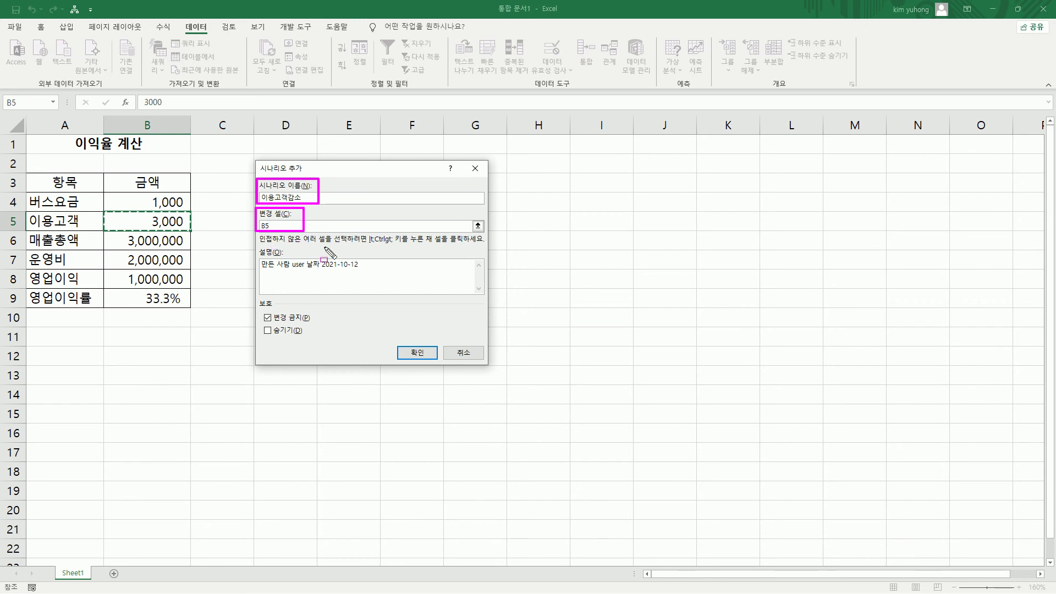
pyautogui.press('Escape')
pyautogui.click(427, 355)
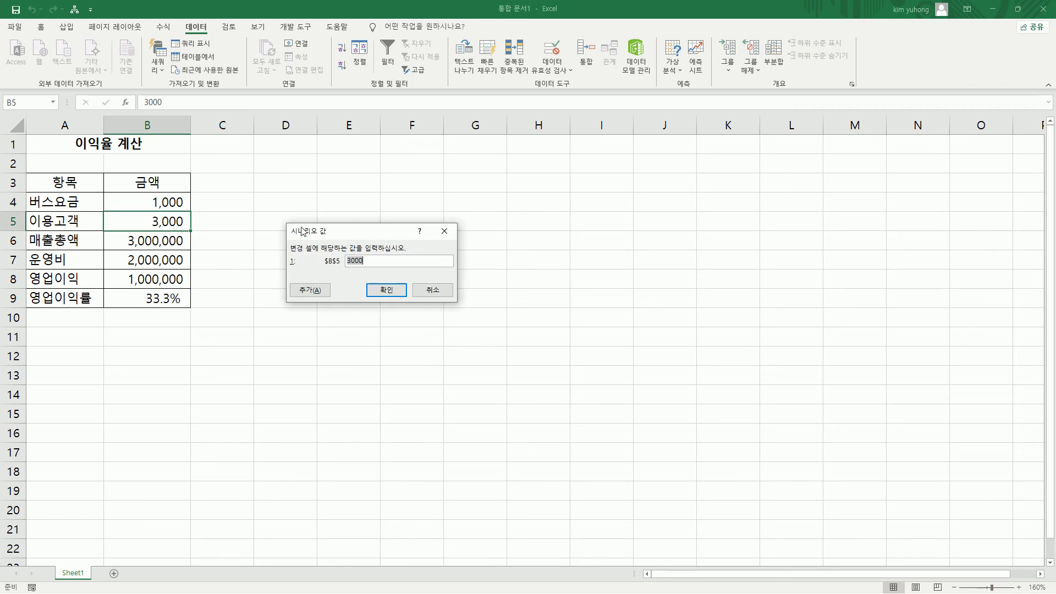
# Step: Set the scenario's value for cell B5 to 2000 and save the scenario
pyautogui.moveTo(285, 222)
pyautogui.mouseDown()
pyautogui.moveTo(352, 270)
pyautogui.moveTo(458, 302)
pyautogui.mouseUp()
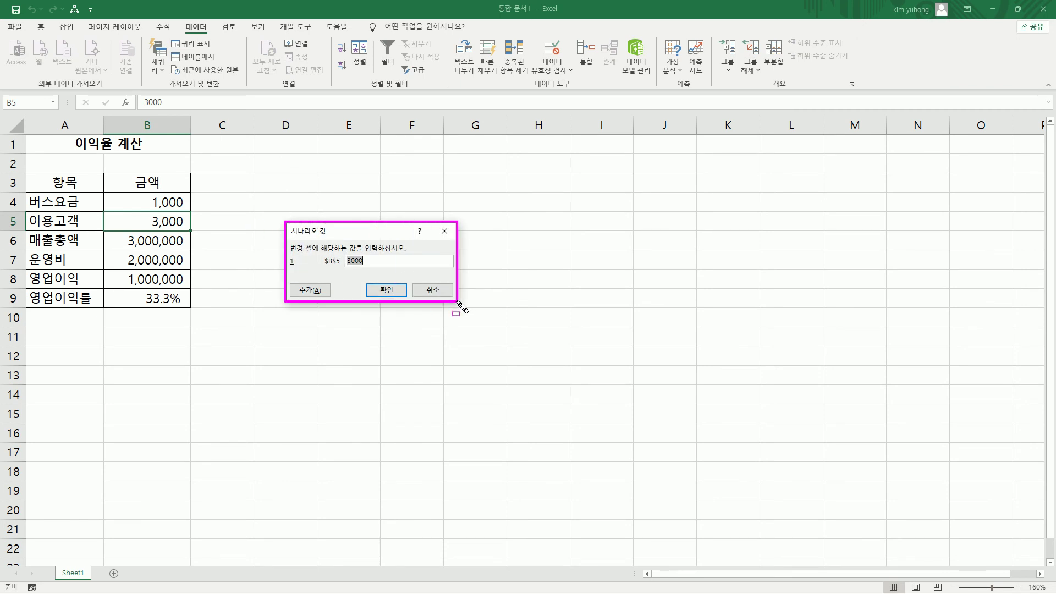
pyautogui.moveTo(145, 214); pyautogui.dragTo(188, 229)
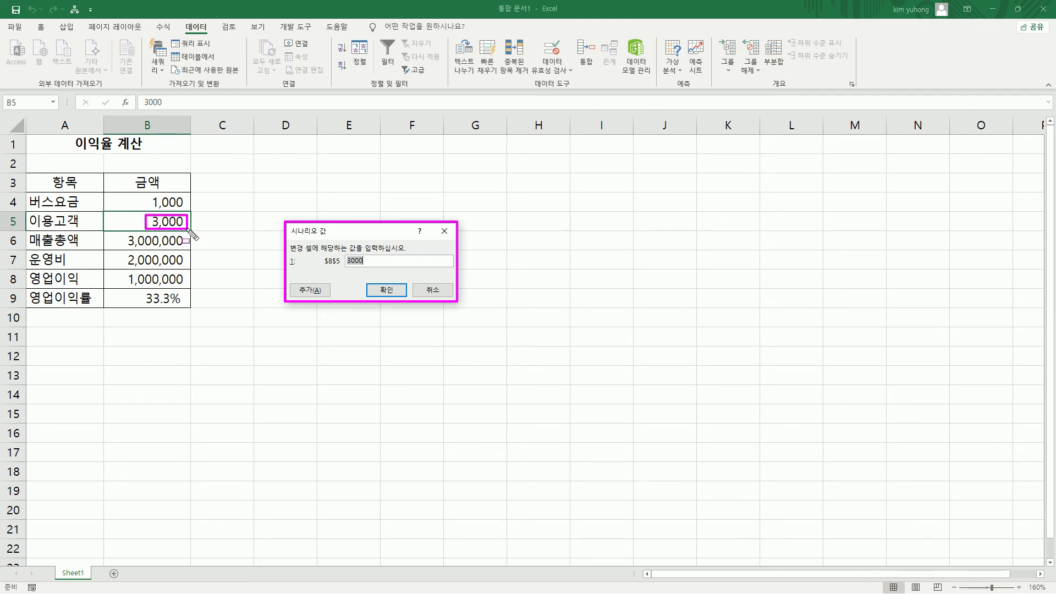
pyautogui.moveTo(341, 268); pyautogui.dragTo(365, 268)
pyautogui.press('Escape')
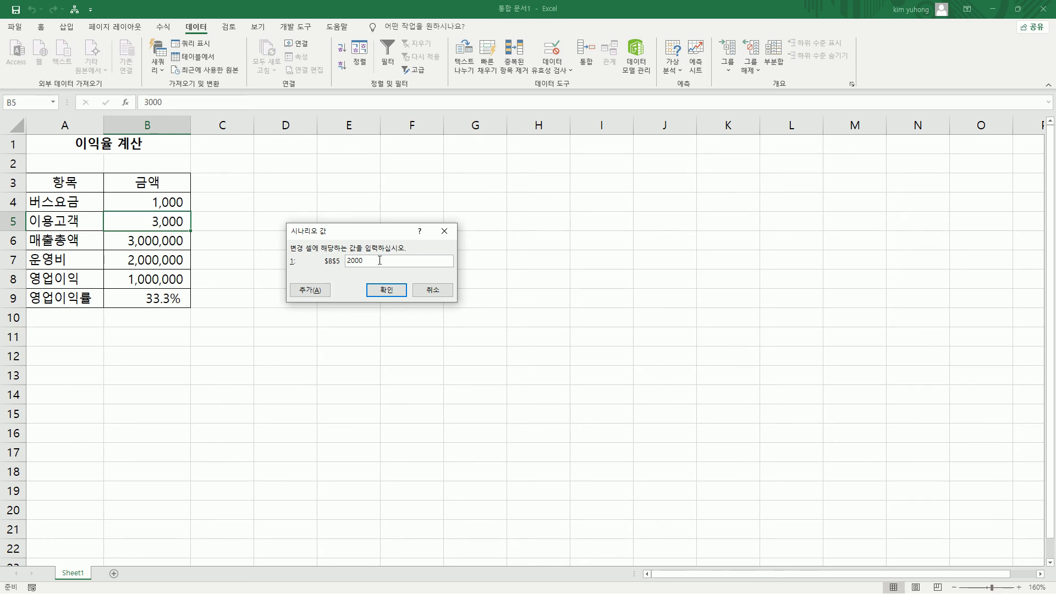
pyautogui.click(387, 291)
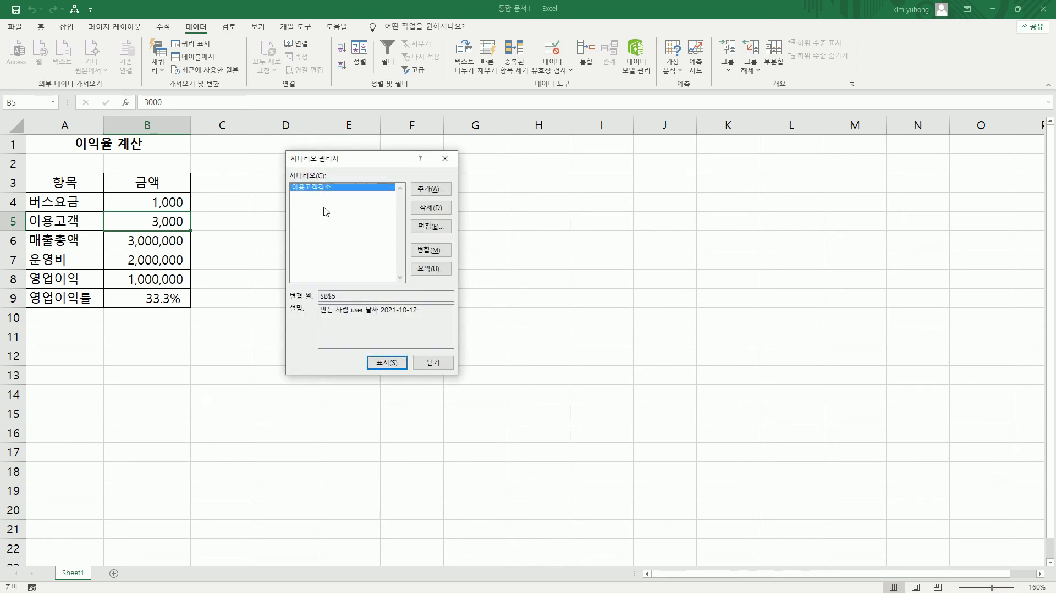
pyautogui.moveTo(287, 179); pyautogui.dragTo(345, 195)
pyautogui.moveTo(414, 179); pyautogui.dragTo(440, 194)
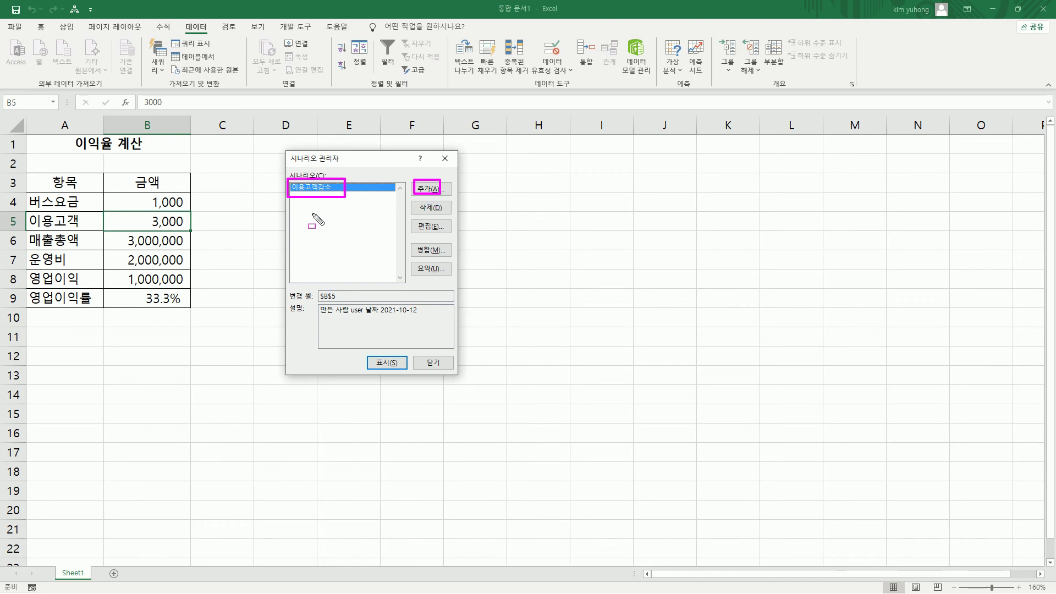
pyautogui.press('Escape')
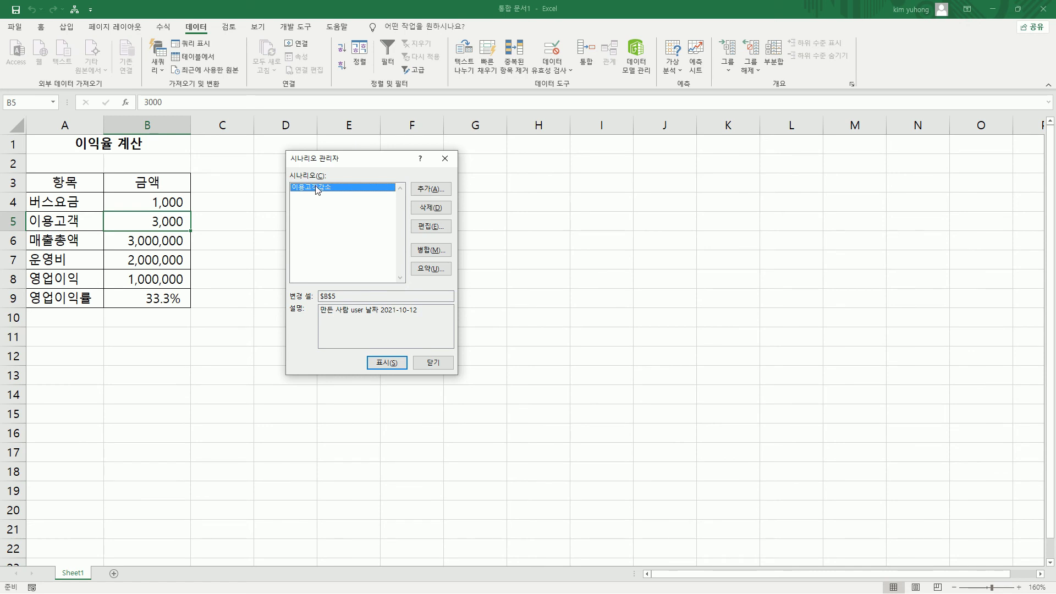
pyautogui.hotkey('ctrl', '2')
pyautogui.moveTo(415, 199); pyautogui.dragTo(454, 213)
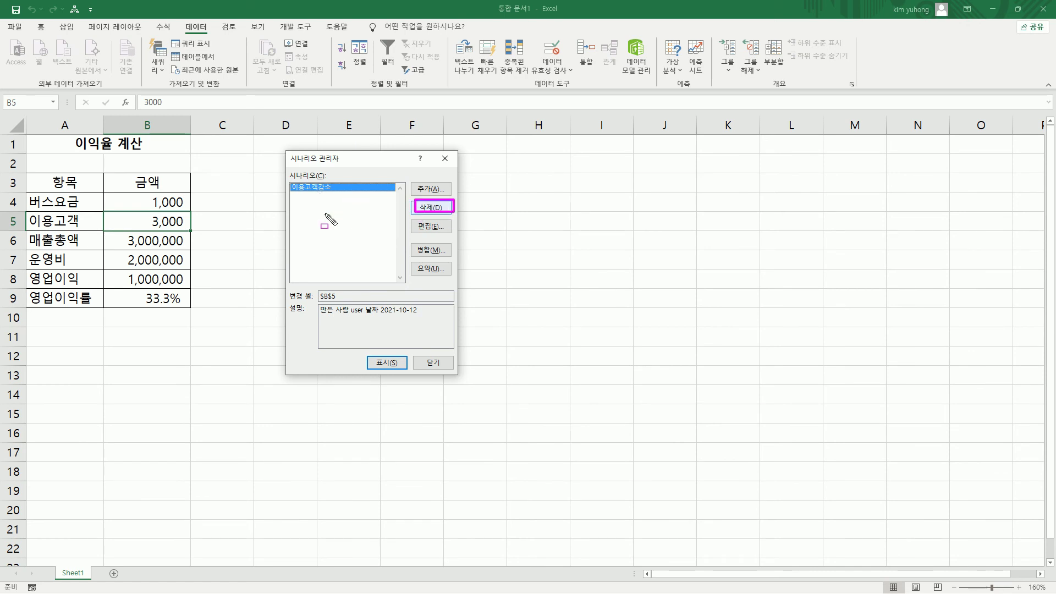
pyautogui.press('Escape')
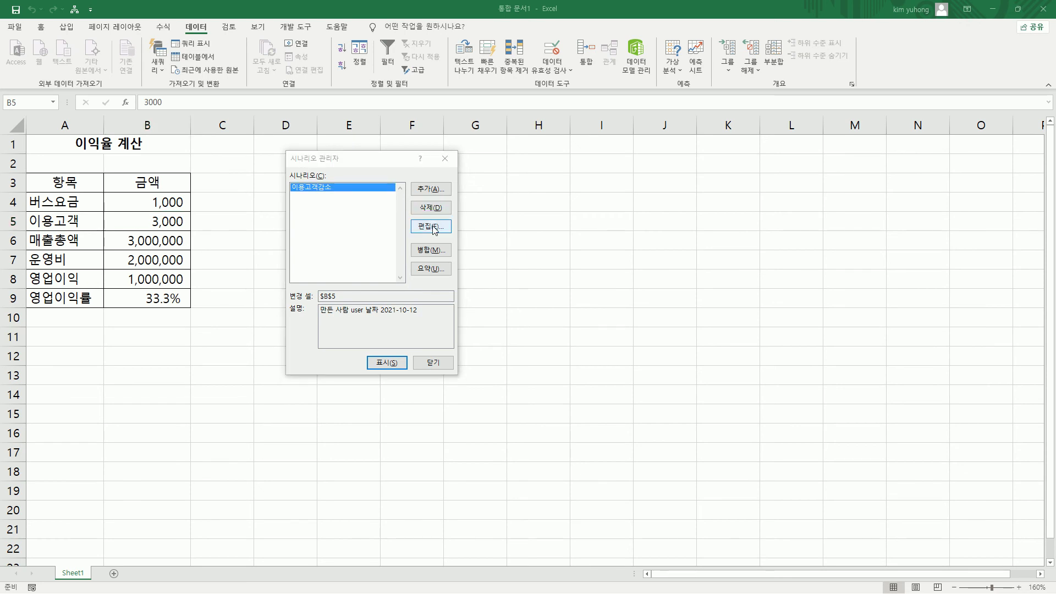
# Step: View the edit settings of the 이용고객감소 scenario and close them without changing anything
pyautogui.click(431, 226)
pyautogui.hotkey('ctrl', '2')
pyautogui.moveTo(256, 160)
pyautogui.mouseDown()
pyautogui.moveTo(258, 182)
pyautogui.moveTo(487, 363)
pyautogui.mouseUp()
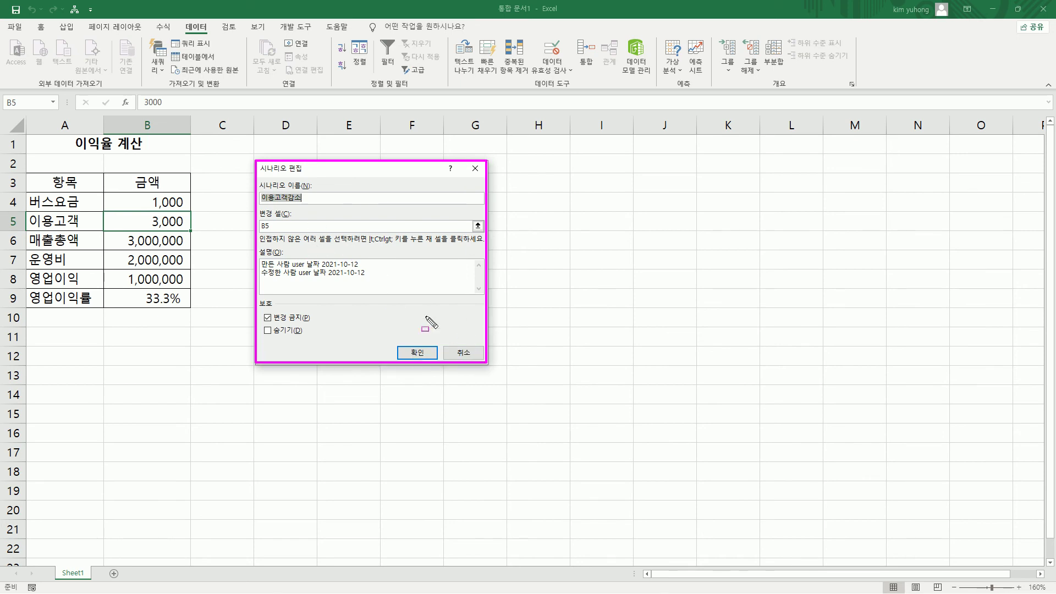
pyautogui.press('Escape')
pyautogui.press('Escape')
pyautogui.hotkey('ctrl', '2')
pyautogui.moveTo(295, 195); pyautogui.dragTo(333, 194)
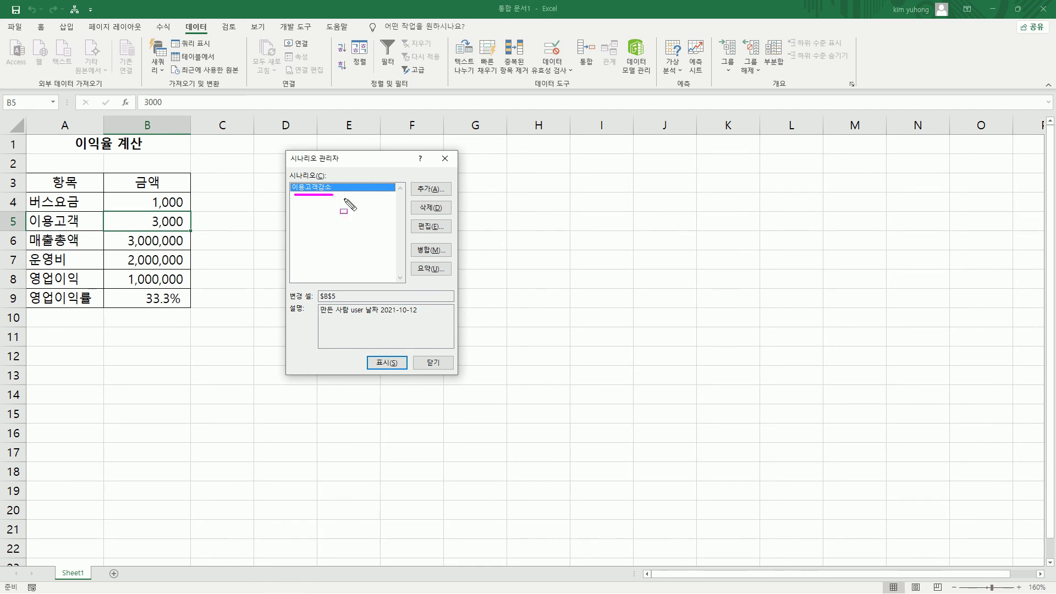
pyautogui.moveTo(418, 220)
pyautogui.mouseDown()
pyautogui.moveTo(450, 234)
pyautogui.moveTo(429, 220)
pyautogui.moveTo(460, 220)
pyautogui.mouseUp()
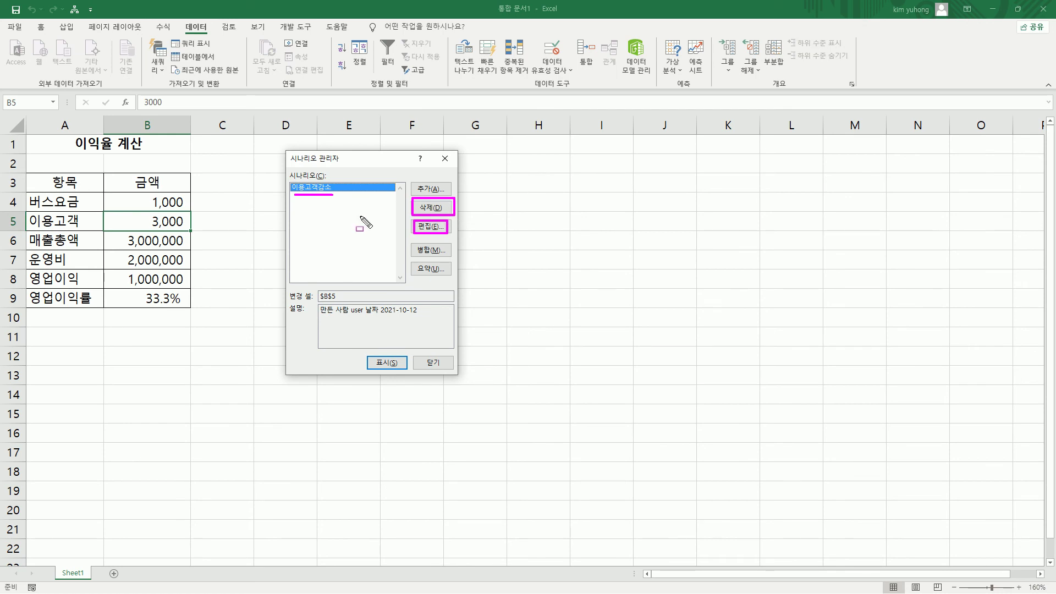
pyautogui.press('Escape')
pyautogui.hotkey('ctrl', '2')
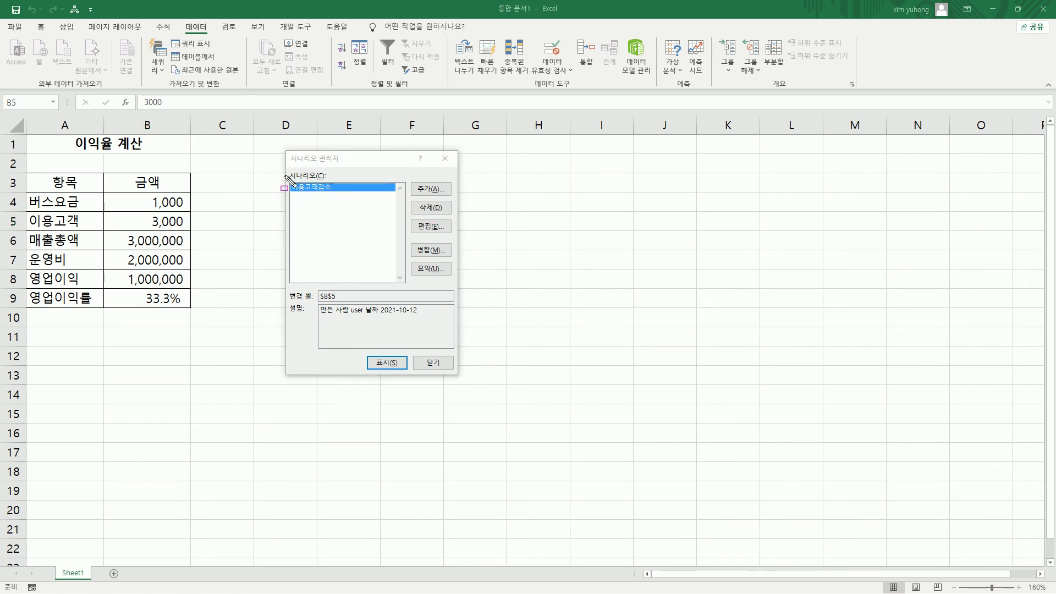
pyautogui.moveTo(286, 182); pyautogui.dragTo(349, 206)
pyautogui.moveTo(412, 260); pyautogui.dragTo(451, 277)
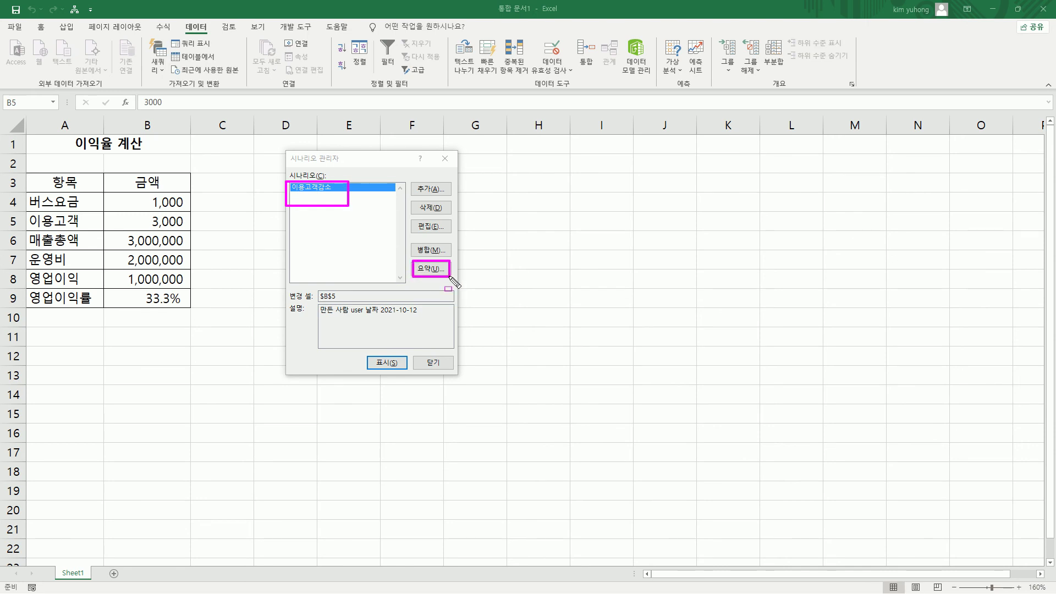
pyautogui.press('Escape')
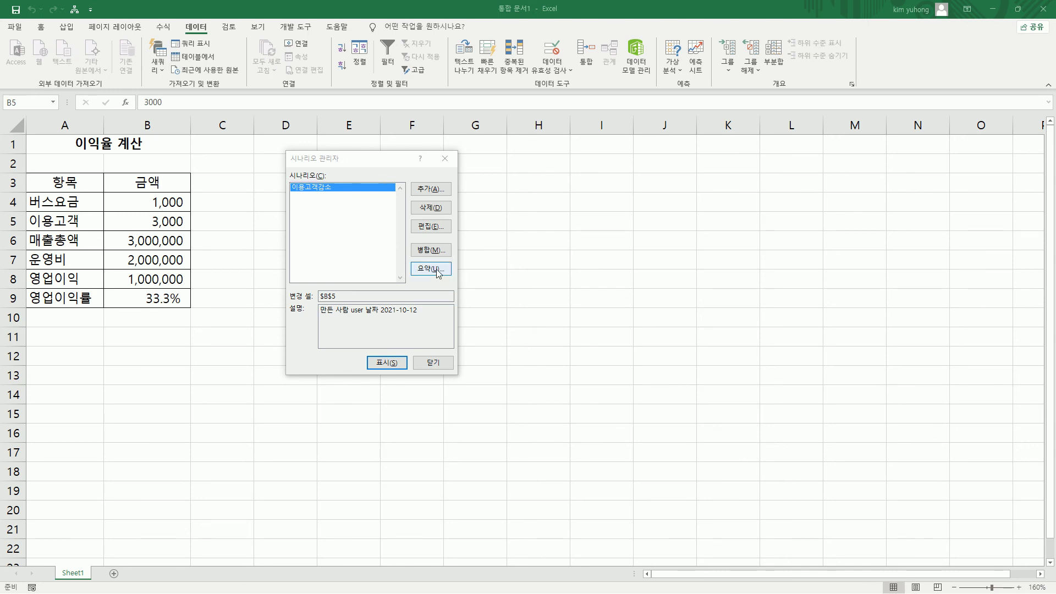
# Step: Open the scenario summary settings and examine the report types and the result cell option
pyautogui.click(431, 269)
pyautogui.hotkey('ctrl', '2')
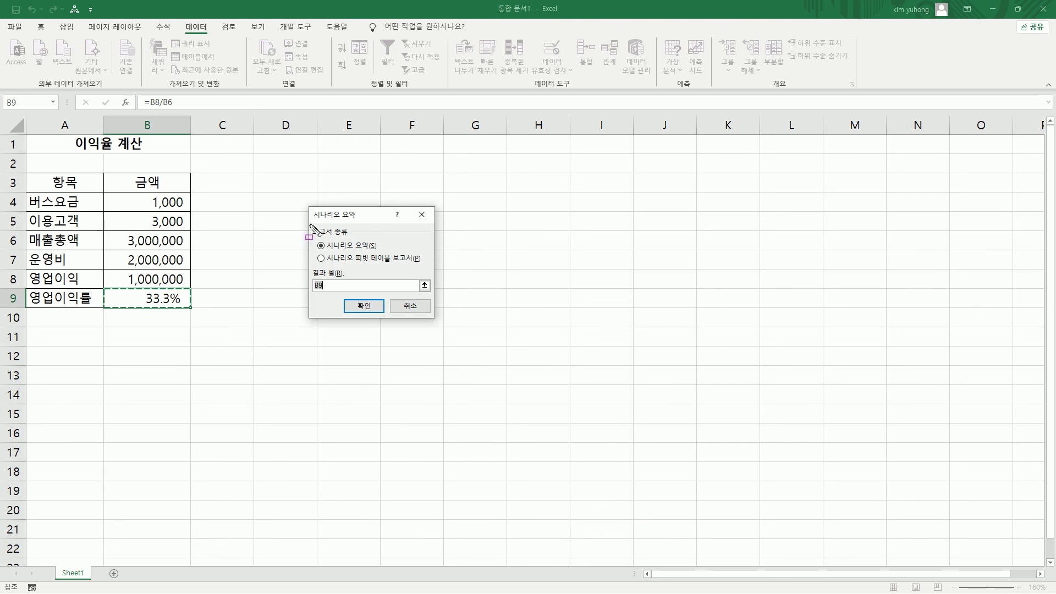
pyautogui.moveTo(310, 225)
pyautogui.mouseDown()
pyautogui.moveTo(375, 265)
pyautogui.moveTo(436, 267)
pyautogui.mouseUp()
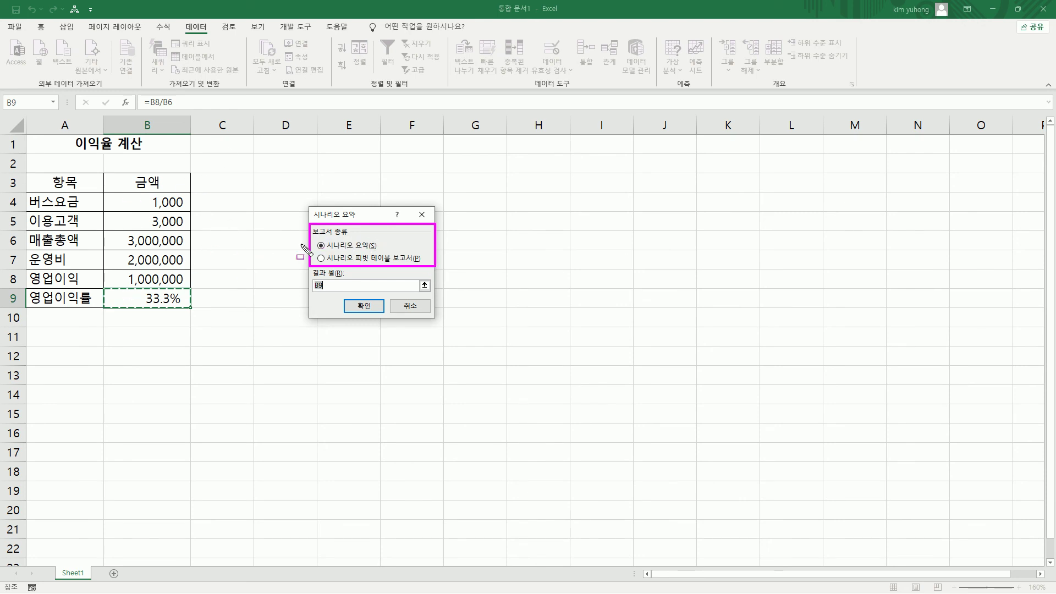
pyautogui.moveTo(329, 250); pyautogui.dragTo(387, 251)
pyautogui.moveTo(354, 262); pyautogui.dragTo(418, 262)
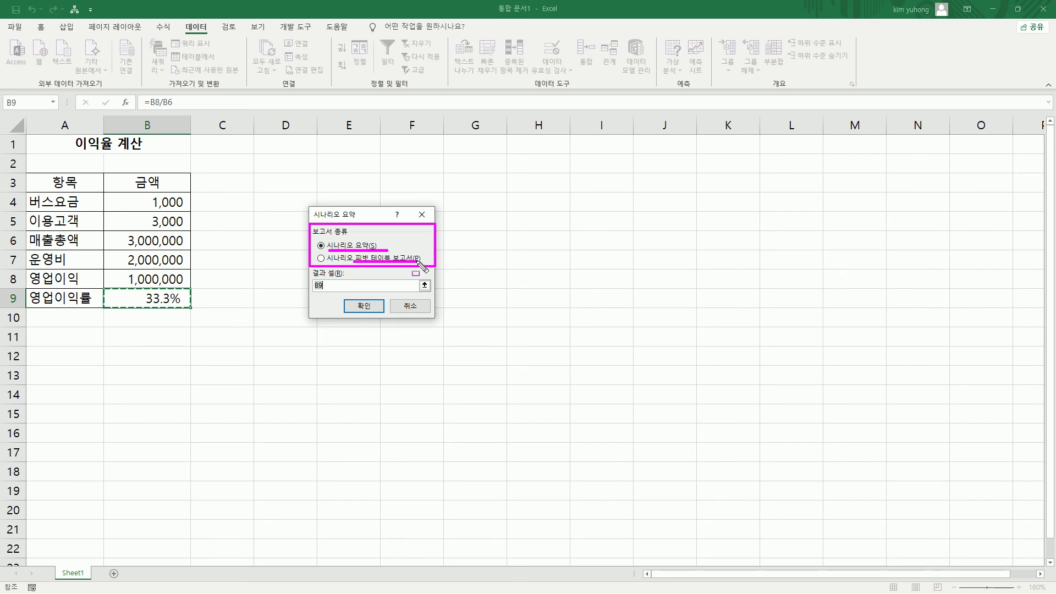
pyautogui.press('e')
pyautogui.moveTo(315, 237); pyautogui.dragTo(387, 252)
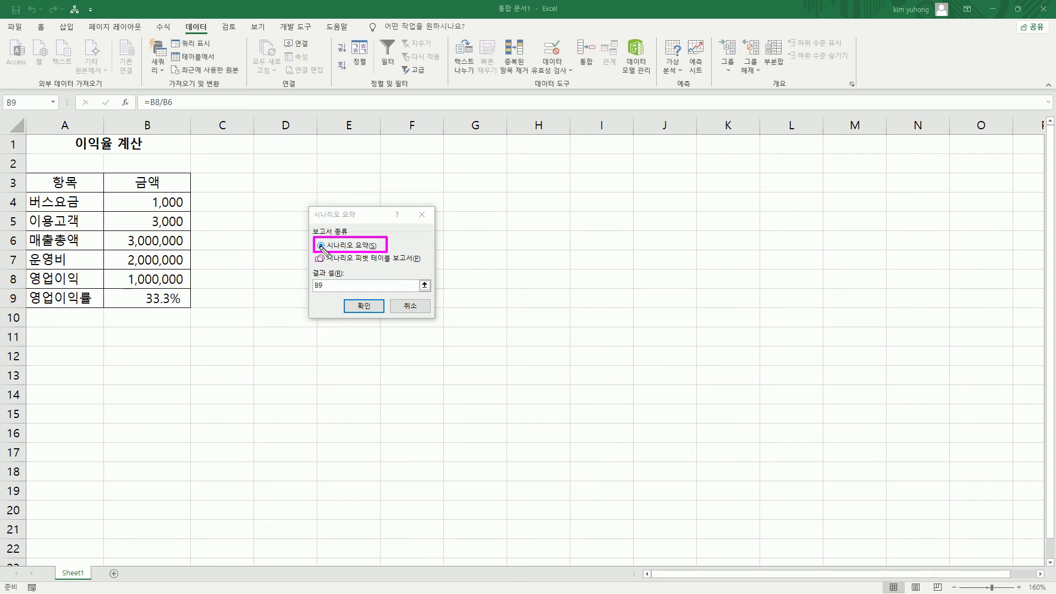
pyautogui.moveTo(141, 219)
pyautogui.mouseDown()
pyautogui.moveTo(160, 213)
pyautogui.moveTo(189, 229)
pyautogui.mouseUp()
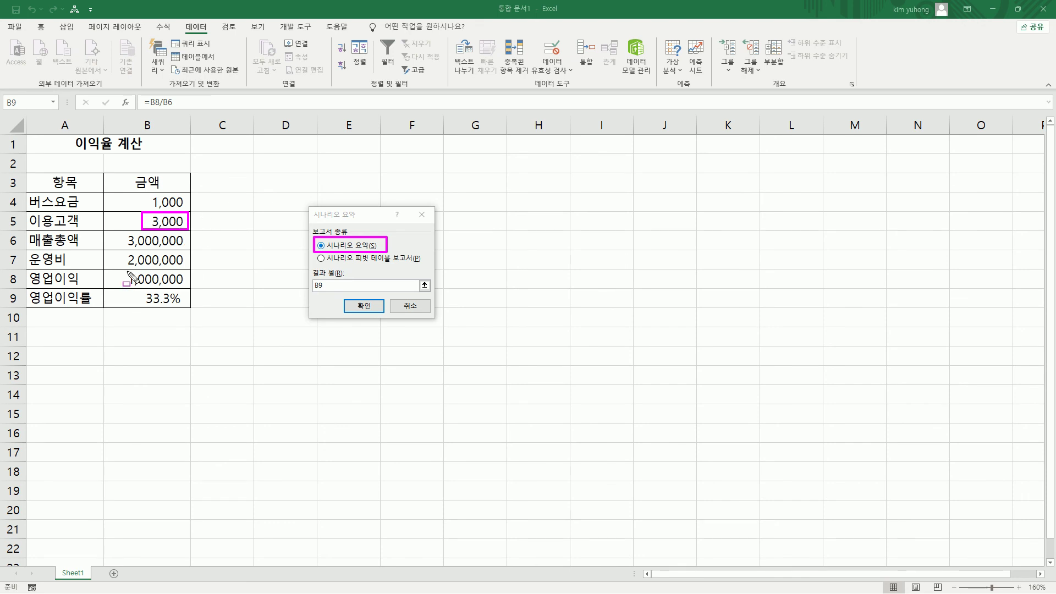
pyautogui.moveTo(123, 268); pyautogui.dragTo(191, 287)
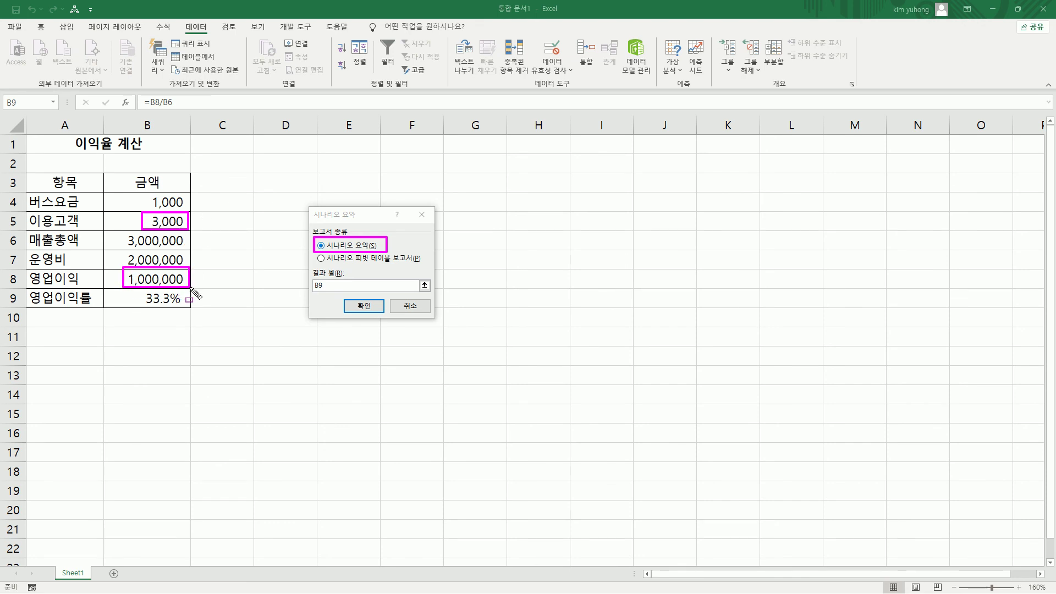
pyautogui.moveTo(309, 265); pyautogui.dragTo(352, 292)
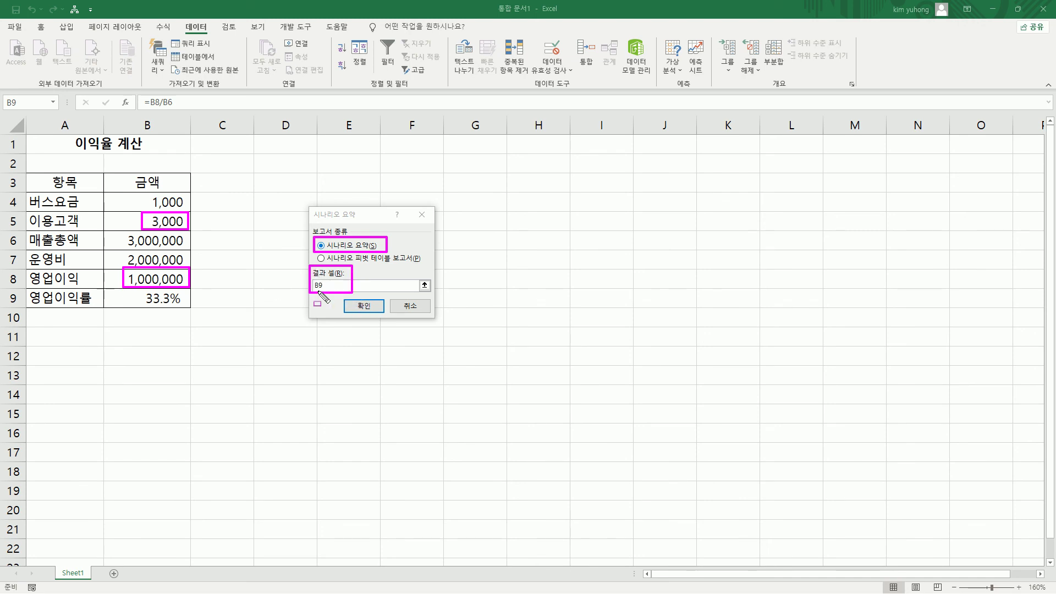
pyautogui.press('Escape')
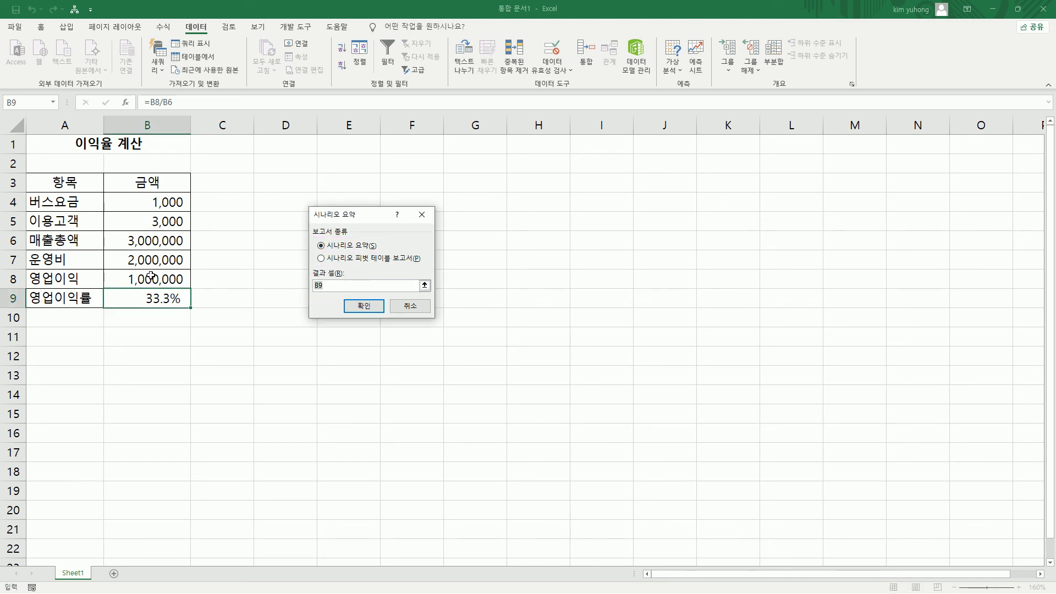
# Step: Pick operating profit cell B8 as the summary's result cell, and dismiss the summary and the Scenario Manager without creating a report
pyautogui.click(133, 279)
pyautogui.moveTo(125, 271); pyautogui.dragTo(190, 286)
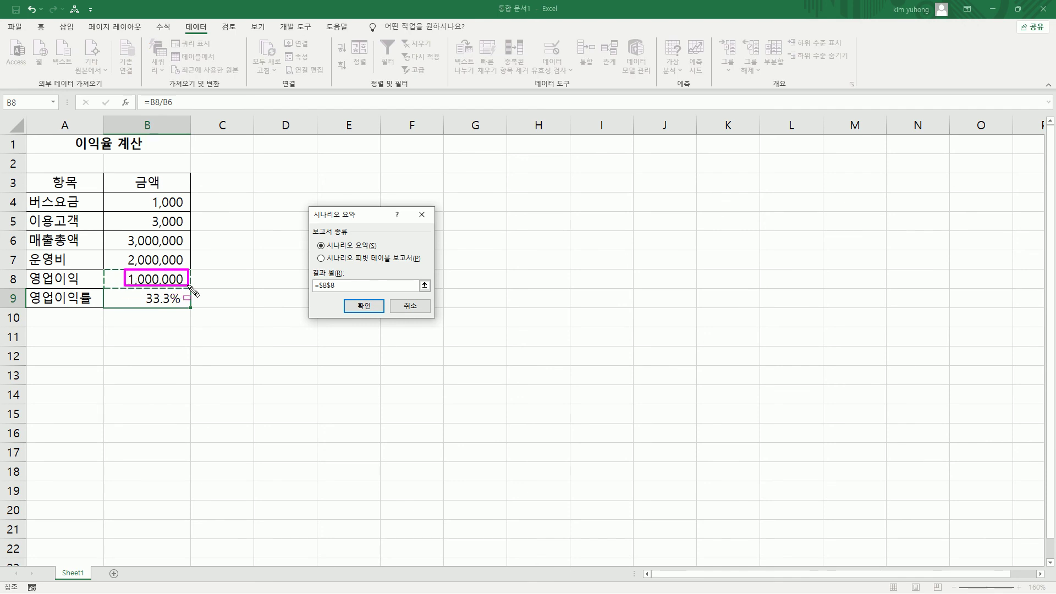
pyautogui.moveTo(308, 290)
pyautogui.mouseDown()
pyautogui.moveTo(344, 290)
pyautogui.moveTo(383, 315)
pyautogui.mouseUp()
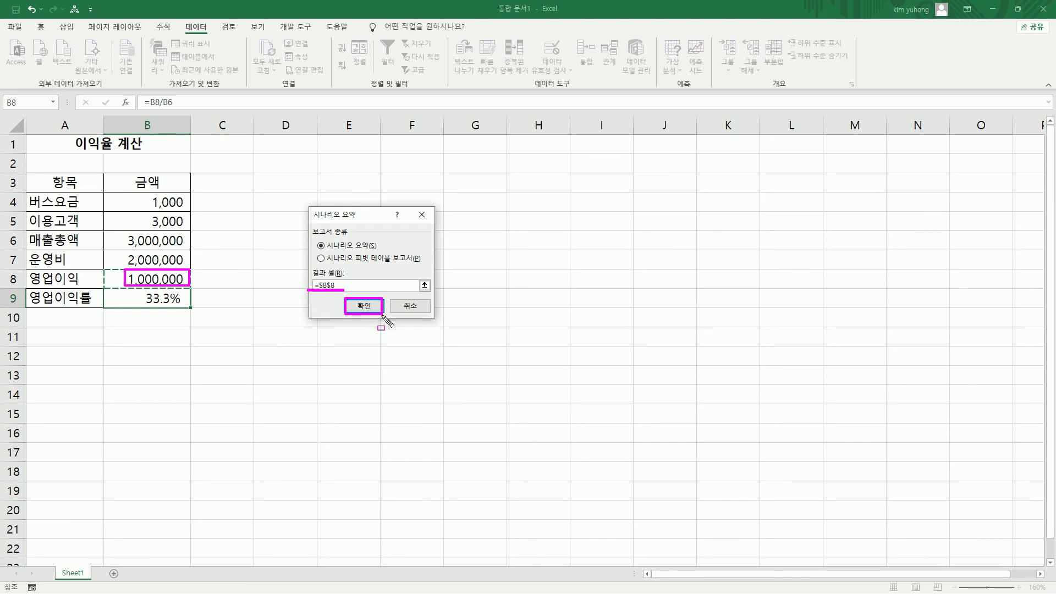
pyautogui.click(413, 309)
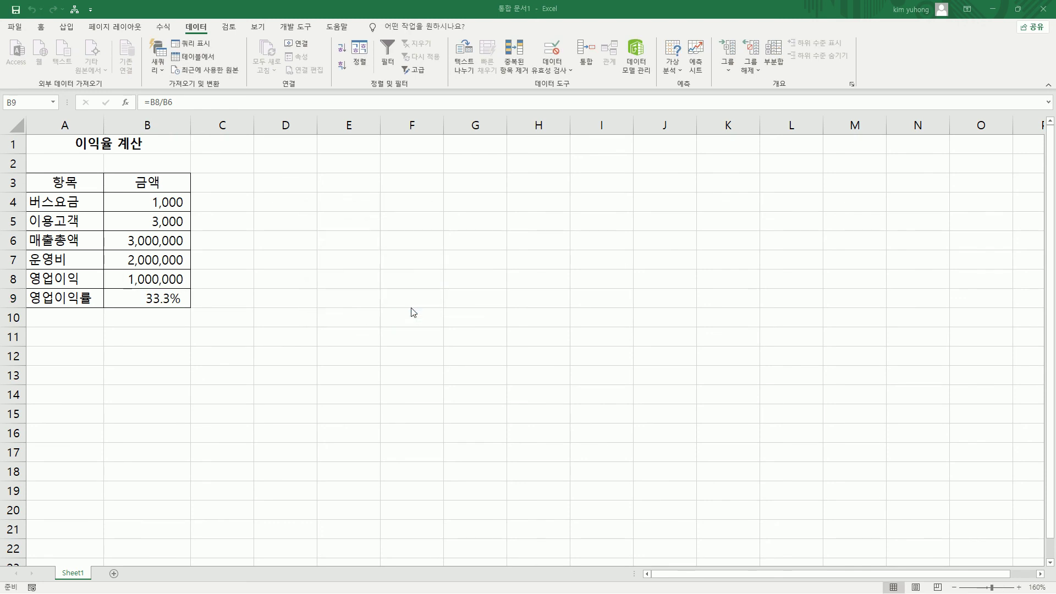
pyautogui.press('Escape')
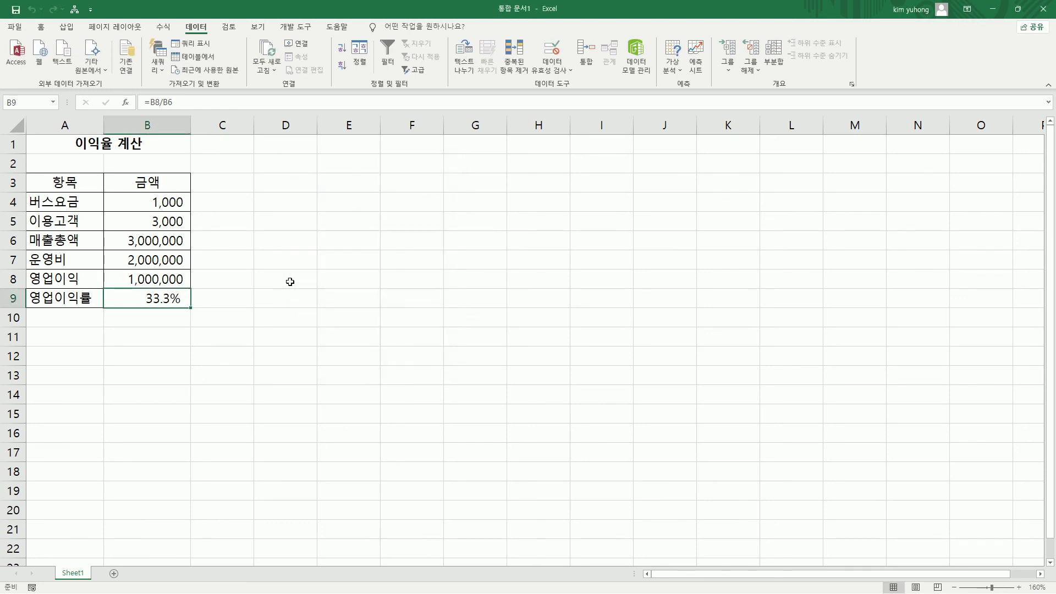
pyautogui.hotkey('alt', 'Tab')
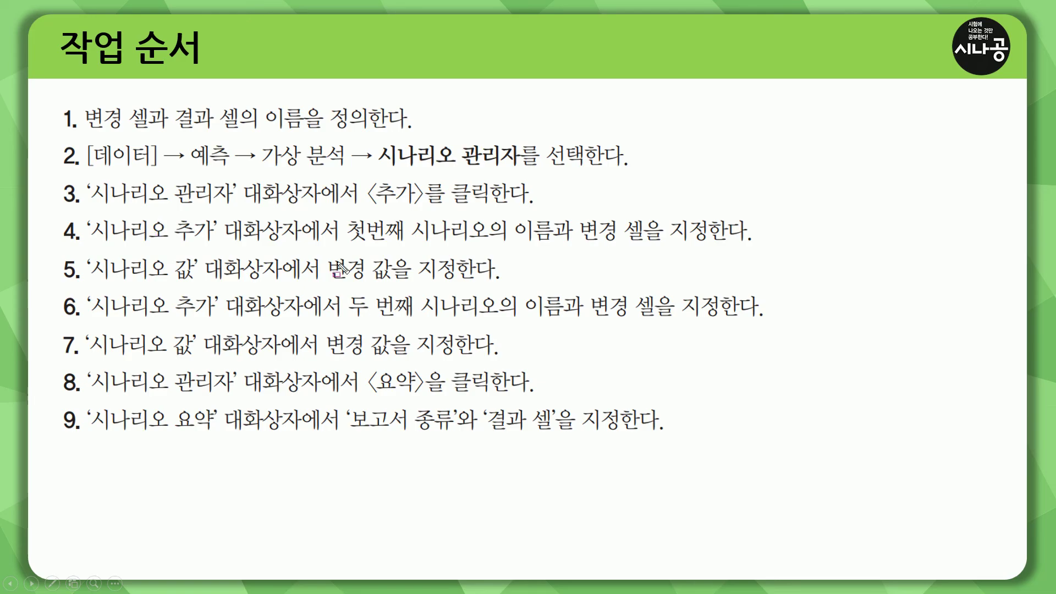
pyautogui.moveTo(50, 93)
pyautogui.mouseDown()
pyautogui.moveTo(225, 440)
pyautogui.moveTo(774, 449)
pyautogui.mouseUp()
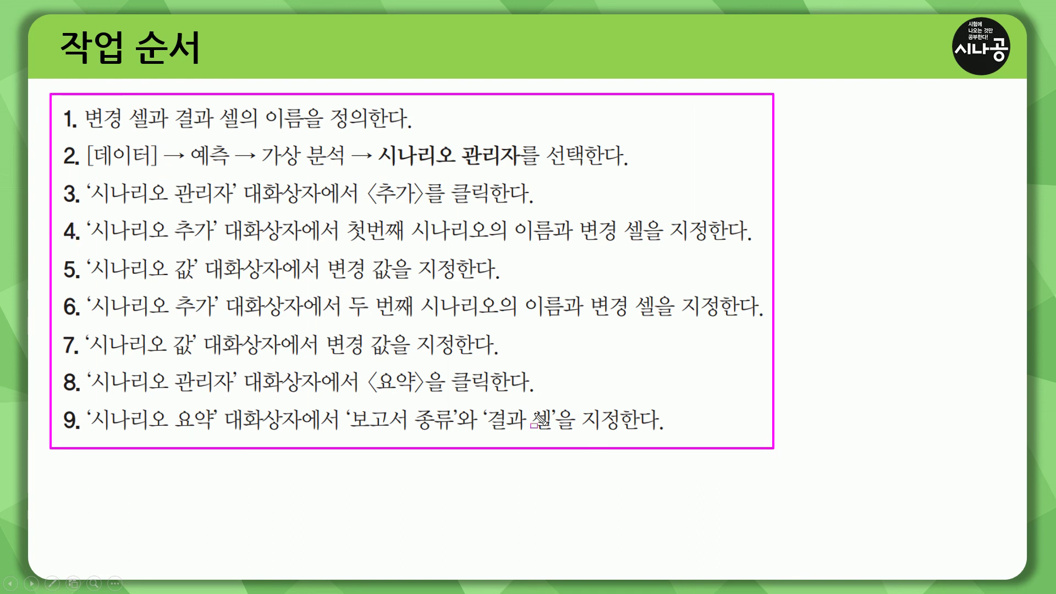